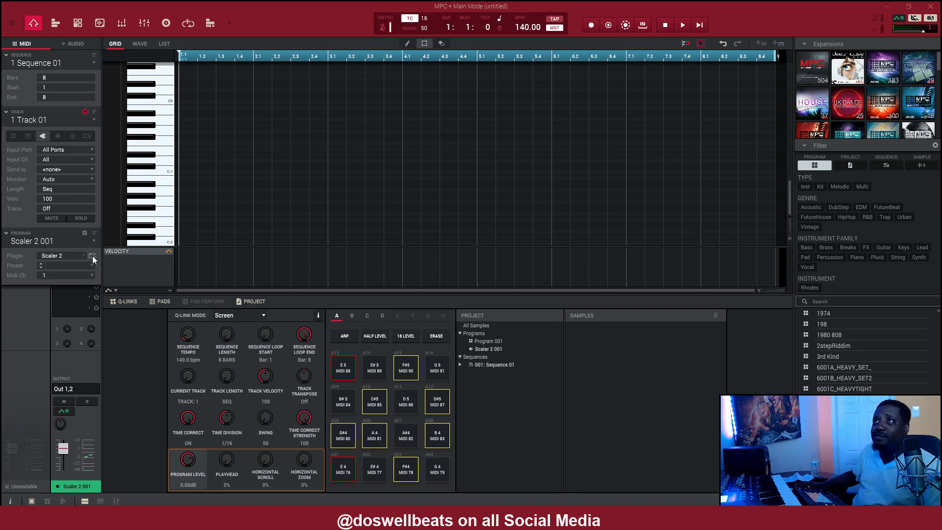
# Open the Scaler 2 plugin interface of the Scaler 2 001 program and move its window clear of the grid.
pyautogui.click(92, 255)
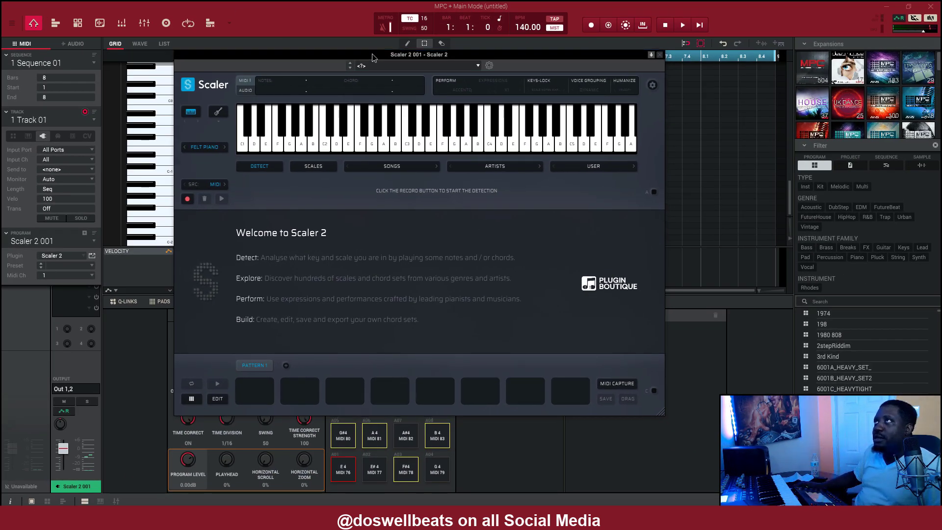
pyautogui.moveTo(375, 55); pyautogui.dragTo(656, 22)
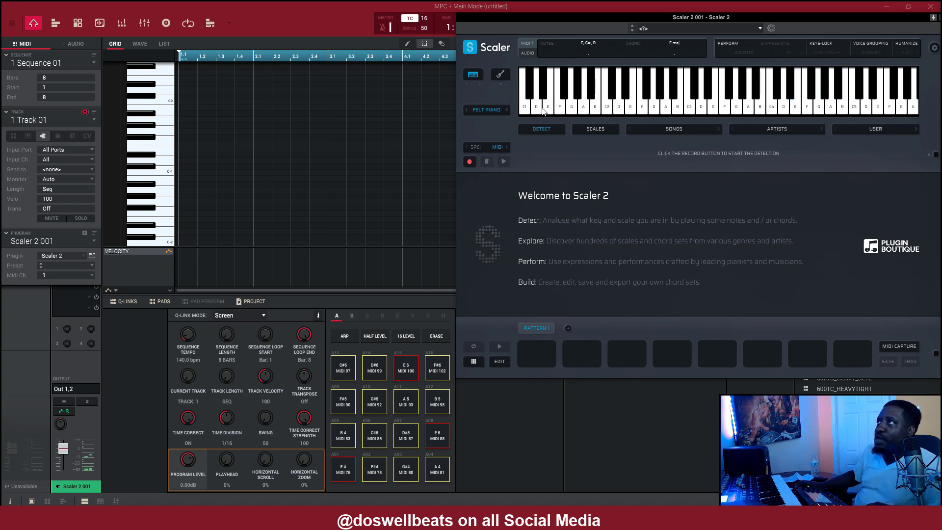
# Record notes played over MIDI in Scaler's Detect section to identify their scale, and clear the detected chords.
pyautogui.click(469, 162)
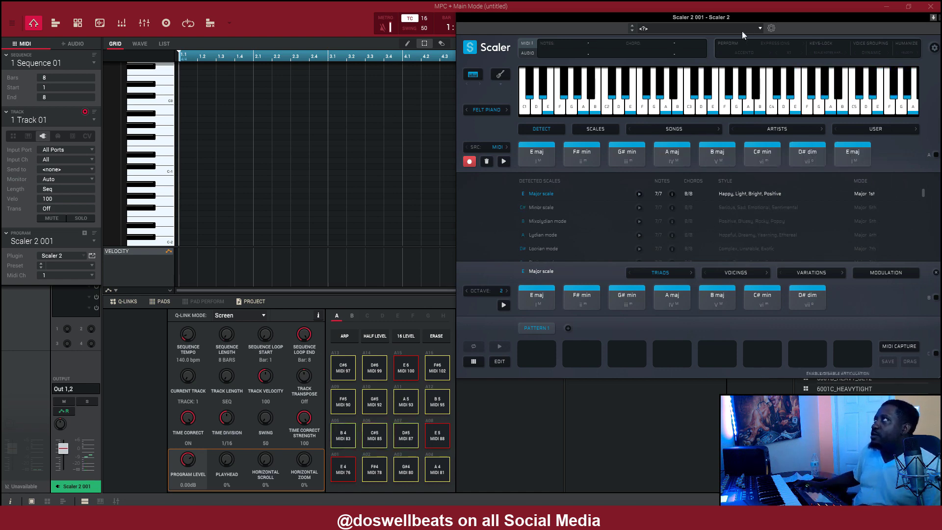
pyautogui.moveTo(760, 12); pyautogui.dragTo(493, 22)
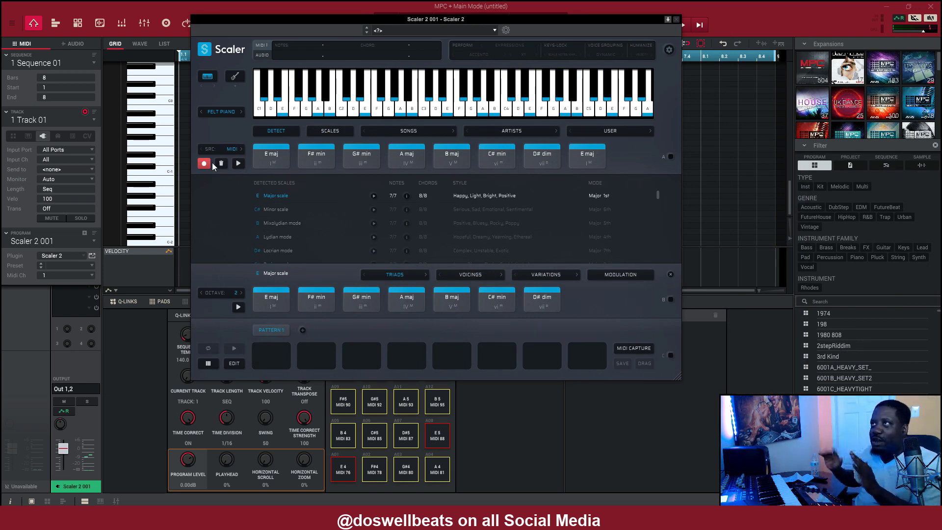
pyautogui.click(221, 163)
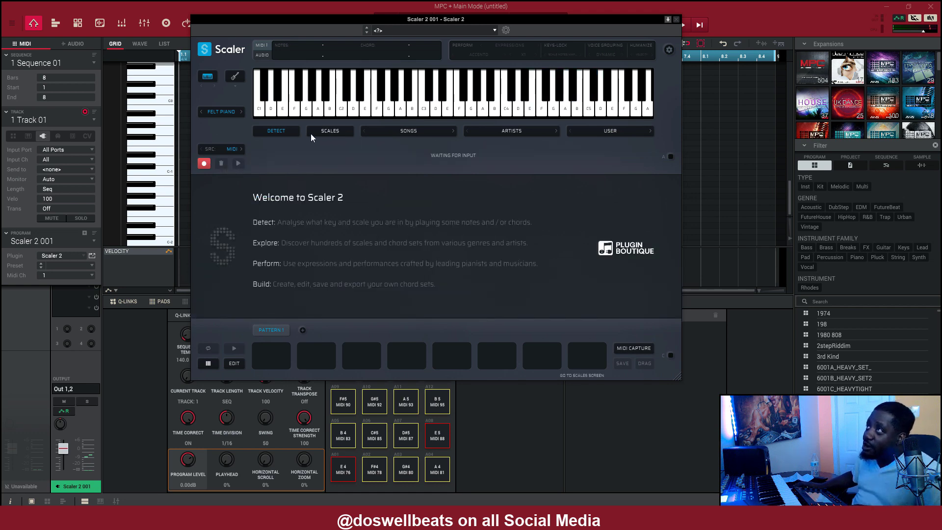
# Show Scaler's scale list and filter it to root note E.
pyautogui.click(332, 131)
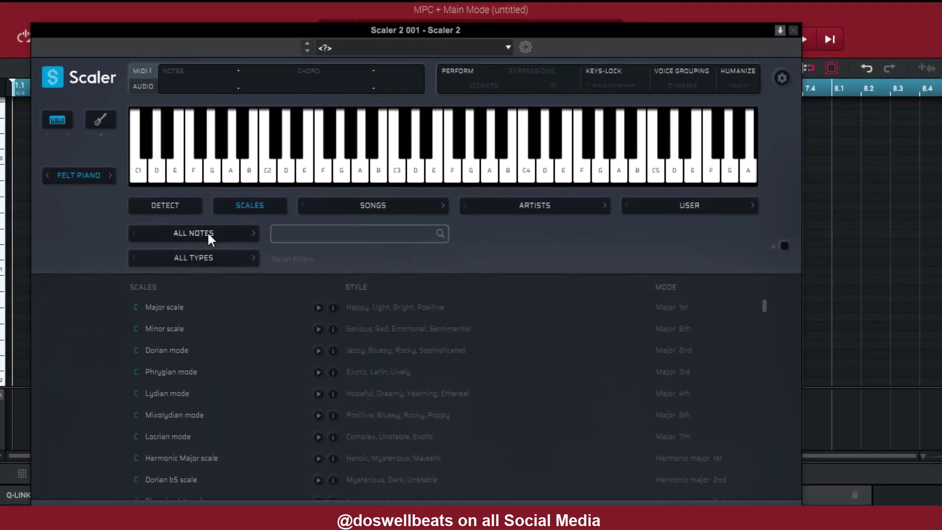
pyautogui.click(208, 234)
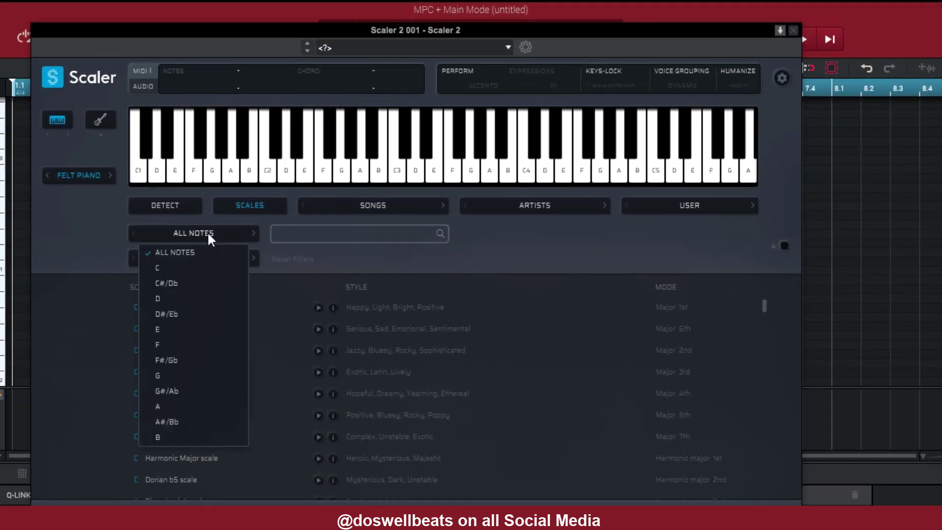
pyautogui.click(175, 329)
# Browse the E scales and choose the Mixolydian b2 scale to load its chords.
pyautogui.scroll(-6, 170, 362)
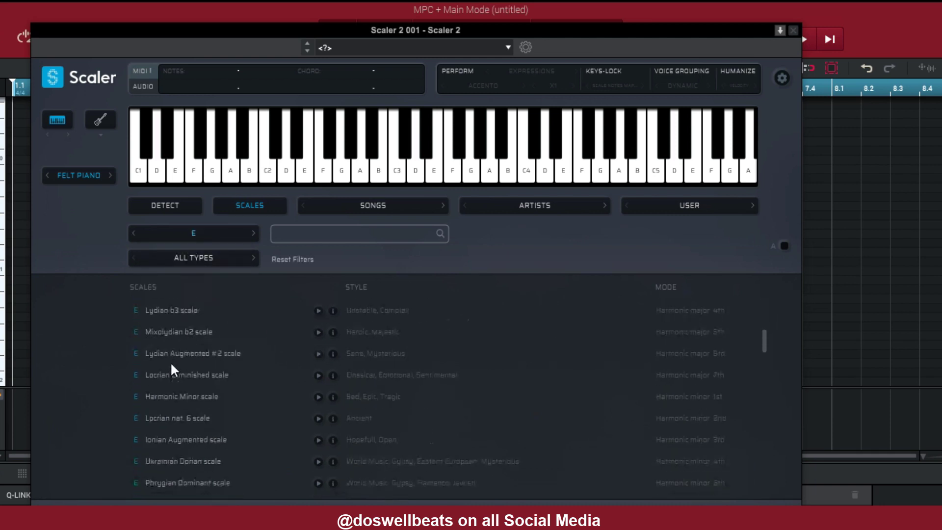
pyautogui.scroll(-6, 177, 384)
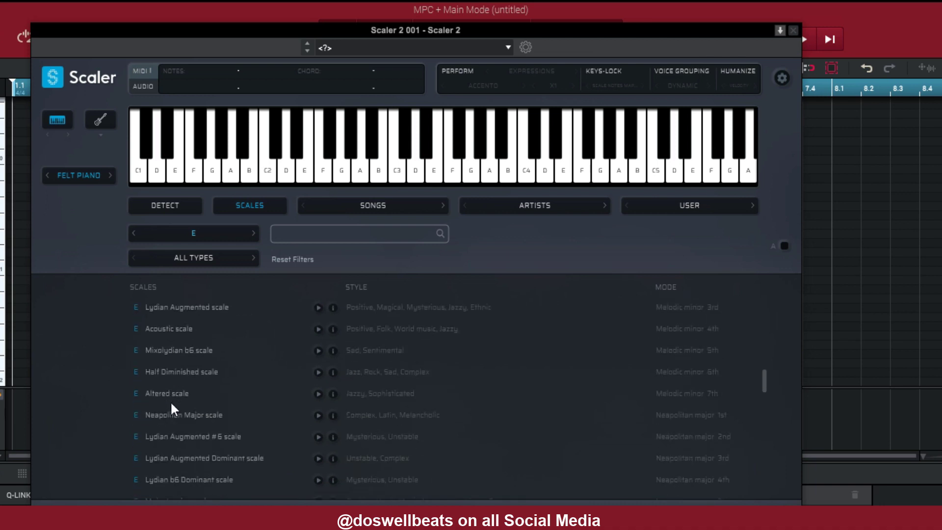
pyautogui.scroll(-5, 172, 399)
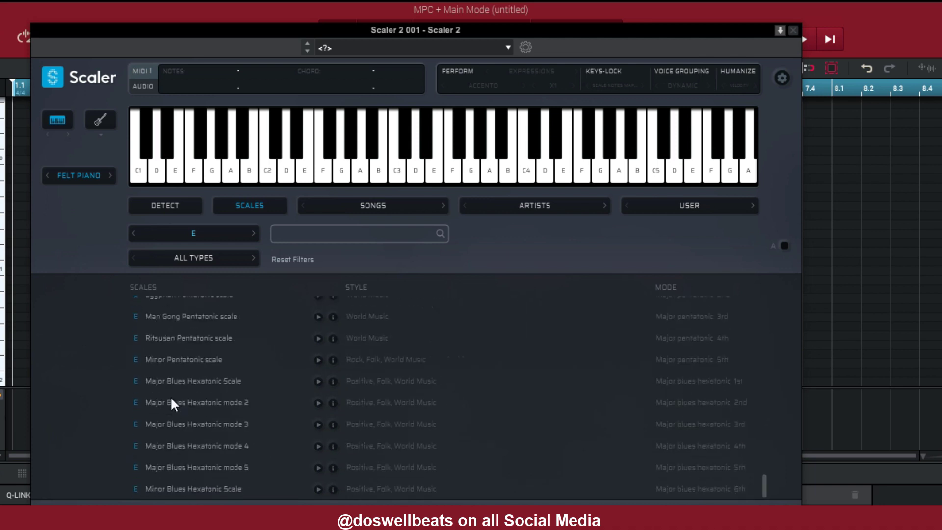
pyautogui.scroll(5, 172, 399)
pyautogui.scroll(5, 172, 401)
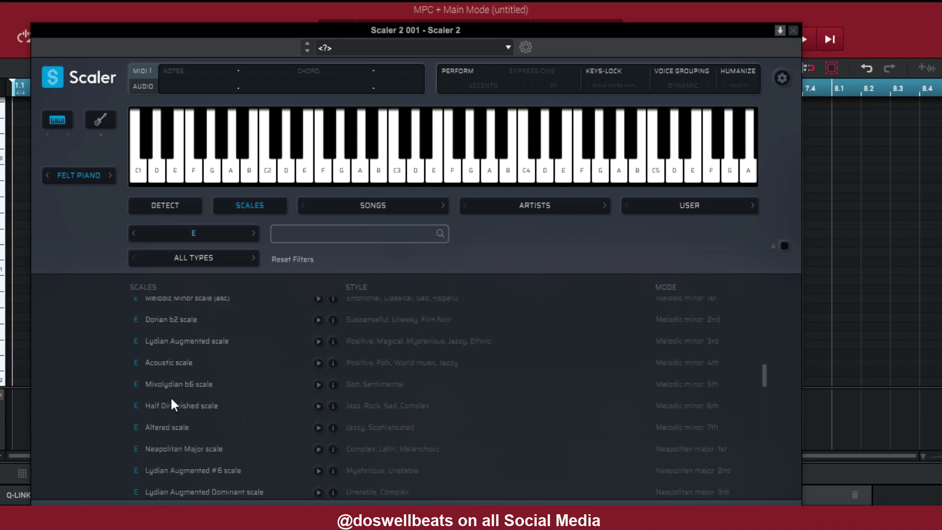
pyautogui.scroll(6, 171, 400)
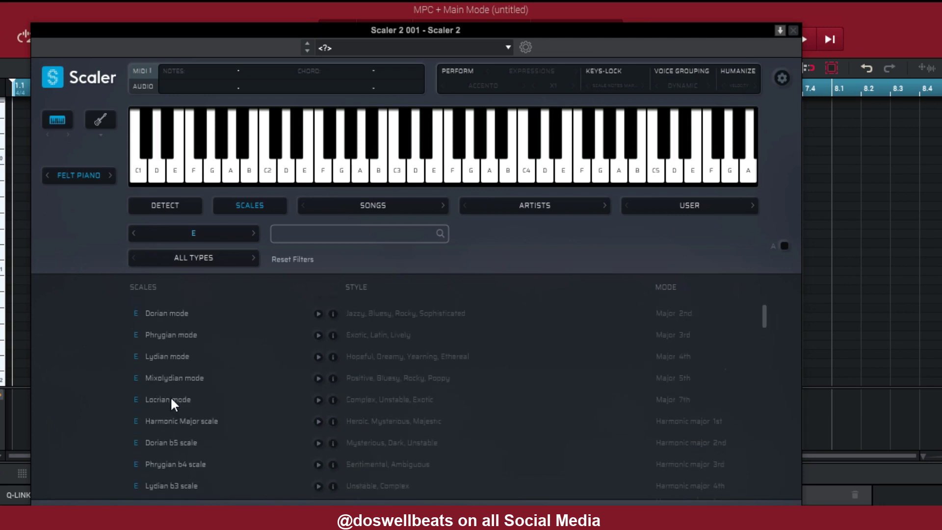
pyautogui.scroll(-1, 219, 382)
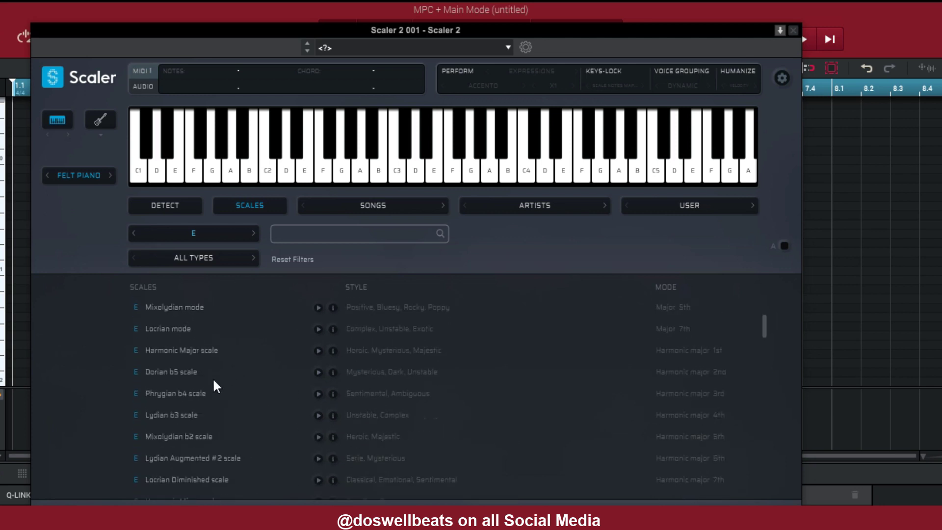
pyautogui.click(158, 436)
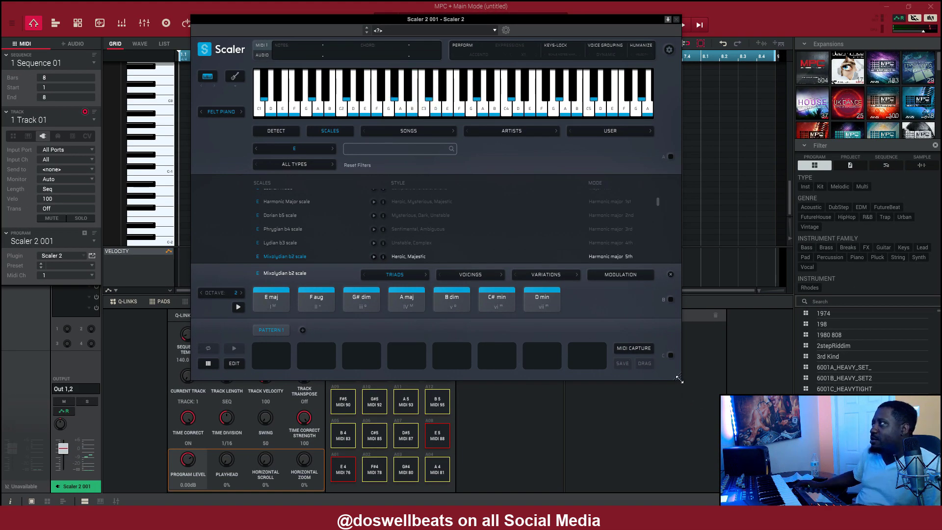
# Enlarge the Scaler 2 window and reposition it so all its sections are in view.
pyautogui.moveTo(679, 379); pyautogui.dragTo(805, 466)
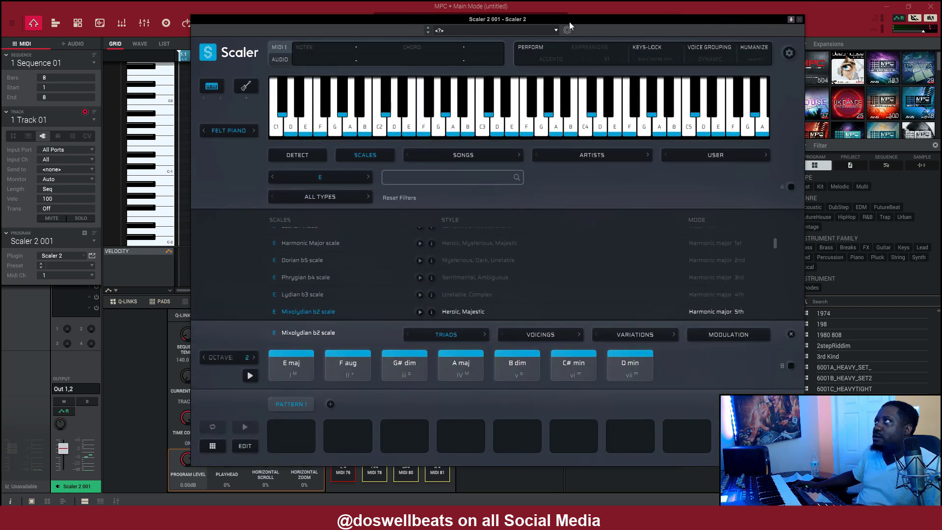
pyautogui.moveTo(568, 23); pyautogui.dragTo(435, 28)
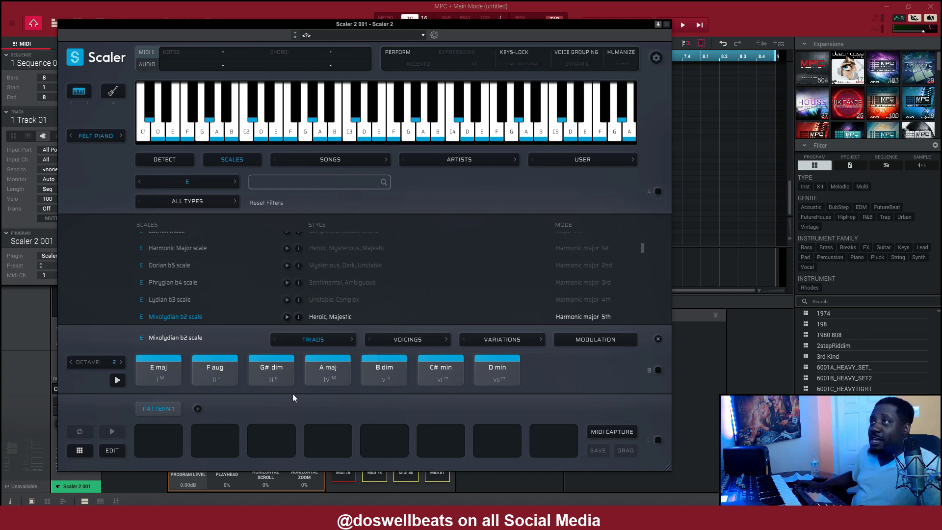
pyautogui.moveTo(310, 27); pyautogui.dragTo(327, 25)
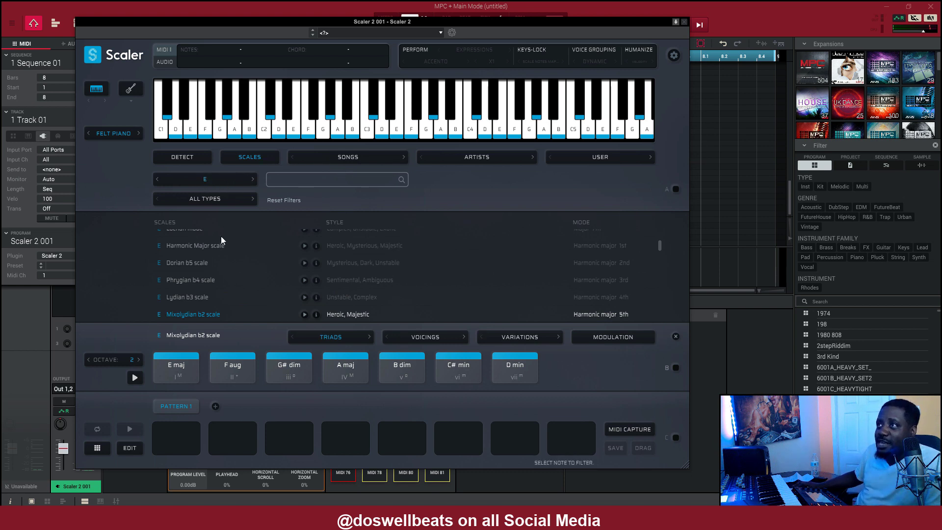
# Audition the E maj chord and enable MIDI keyboard triggering for the section B chords.
pyautogui.click(176, 363)
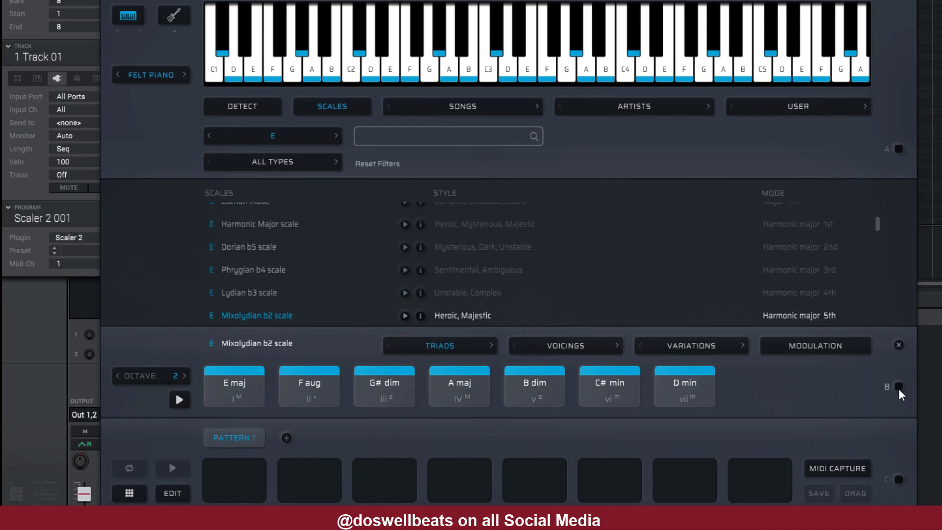
pyautogui.click(899, 387)
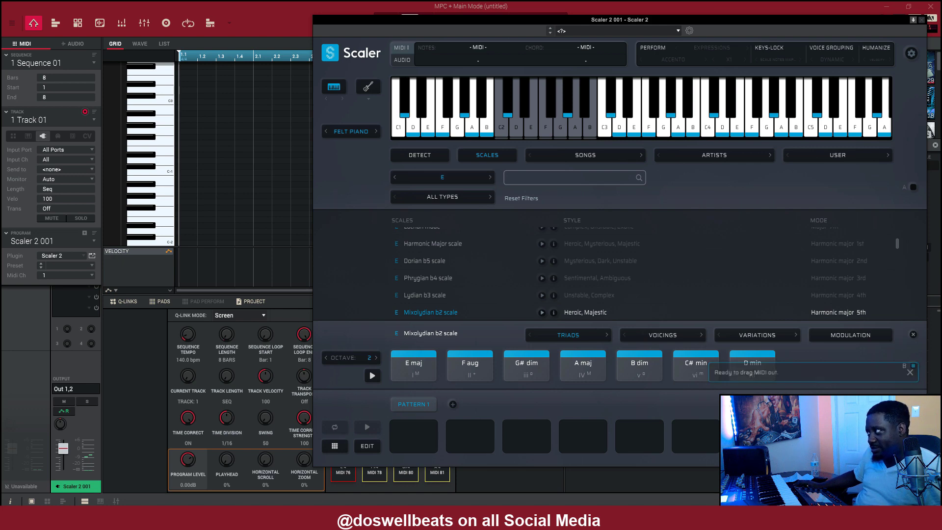
# Transfer Scaler's captured MIDI performance into the MPC grid, loading it into the unused sequence 2.
pyautogui.moveTo(628, 367); pyautogui.dragTo(240, 165)
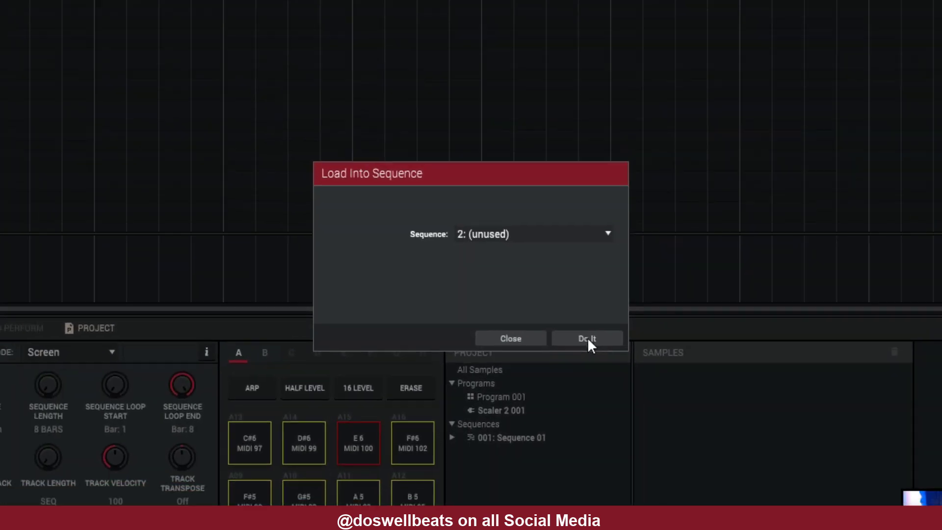
pyautogui.click(587, 337)
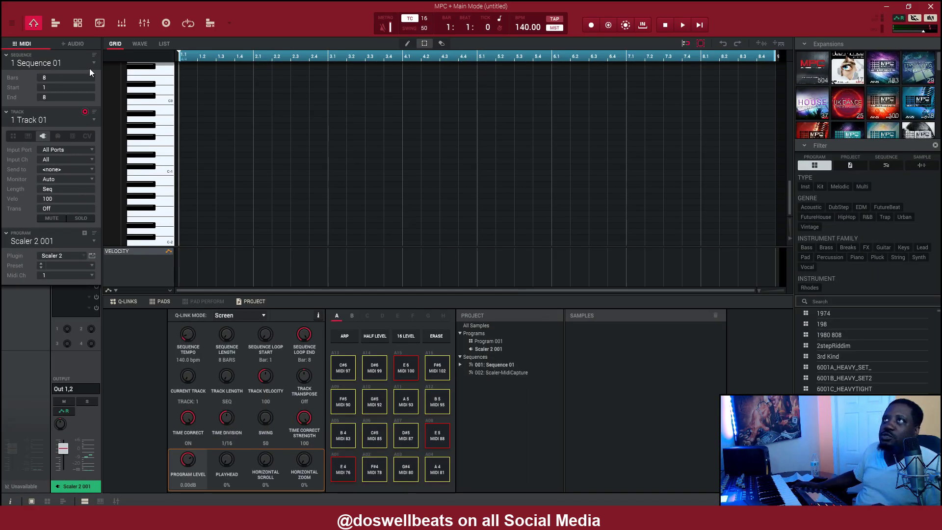
# Switch to sequence 2 Scaler-MidiCapture and make Track 01 a plugin track that uses Scaler 2 001.
pyautogui.click(93, 63)
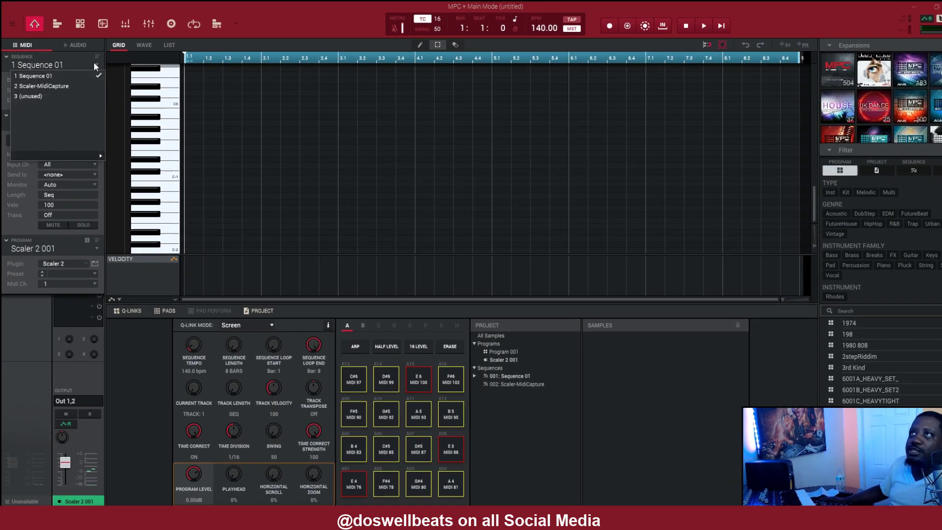
pyautogui.click(66, 83)
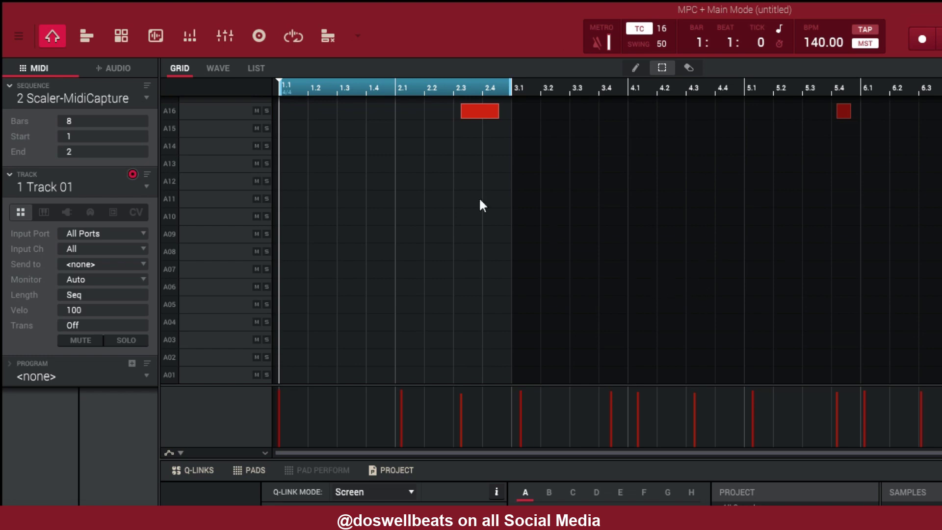
pyautogui.click(67, 212)
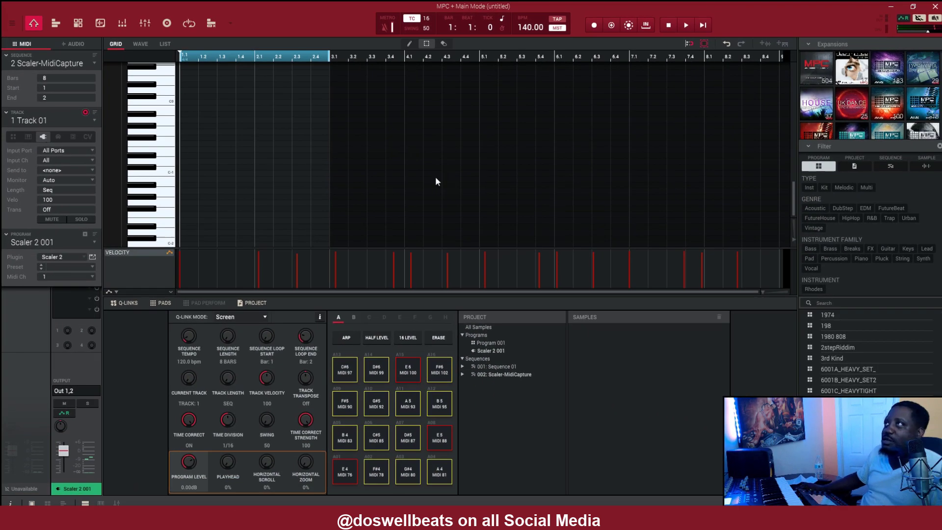
pyautogui.scroll(10, 407, 146)
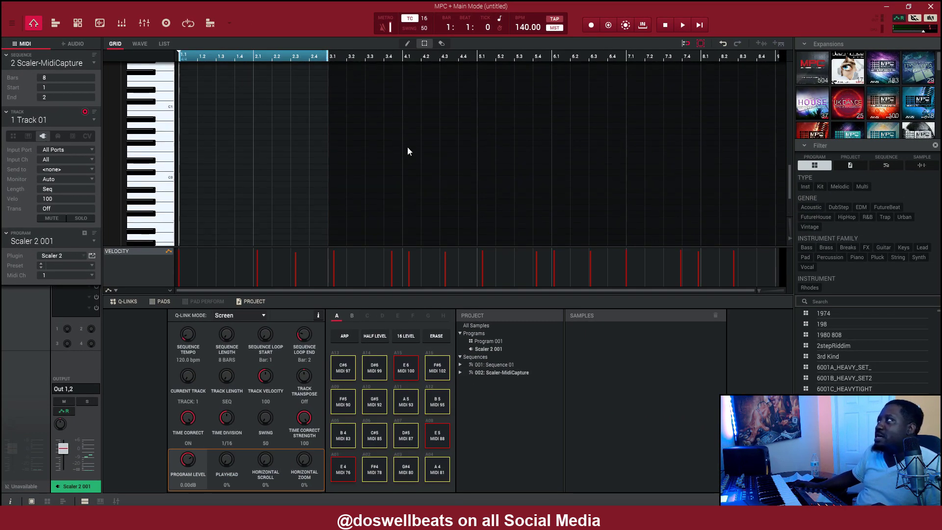
pyautogui.scroll(3, 425, 168)
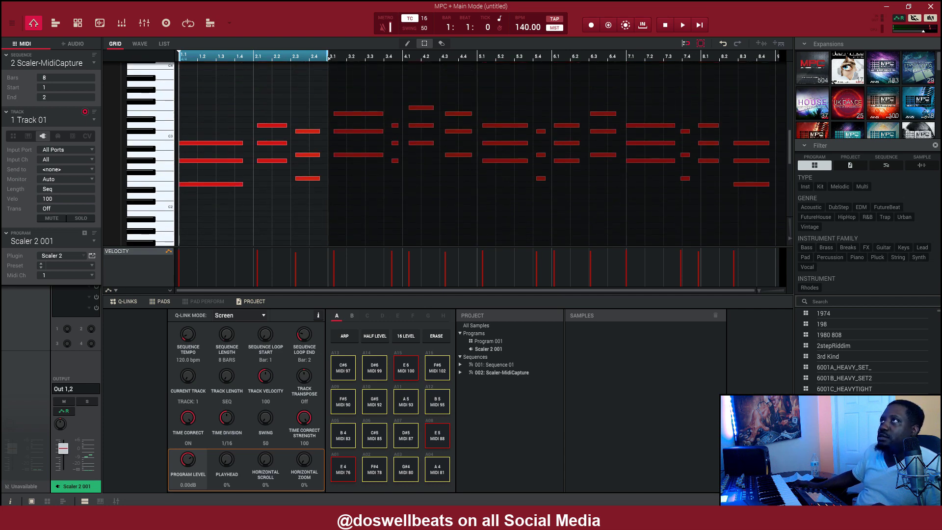
# Extend the Scaler-MidiCapture loop end to bar 8 and copy all of its chord notes.
pyautogui.moveTo(327, 57); pyautogui.dragTo(764, 89)
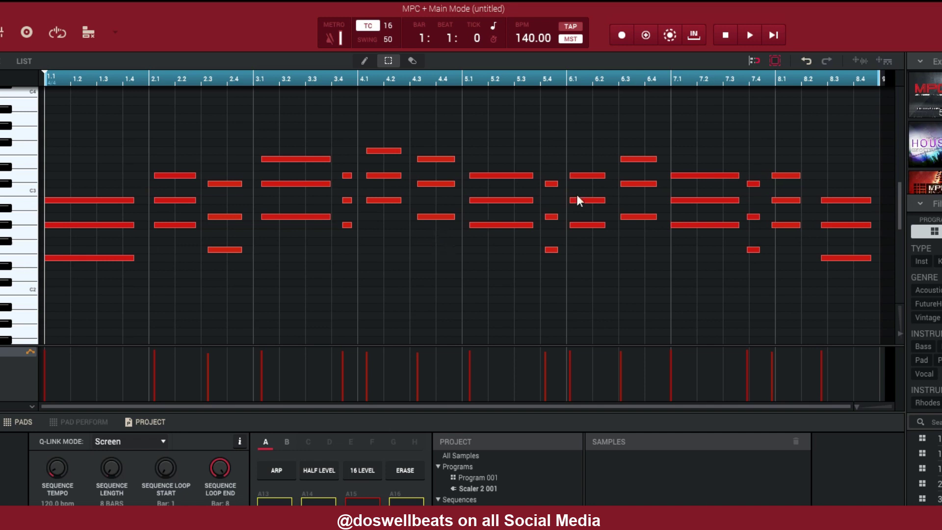
pyautogui.moveTo(845, 122); pyautogui.dragTo(57, 277)
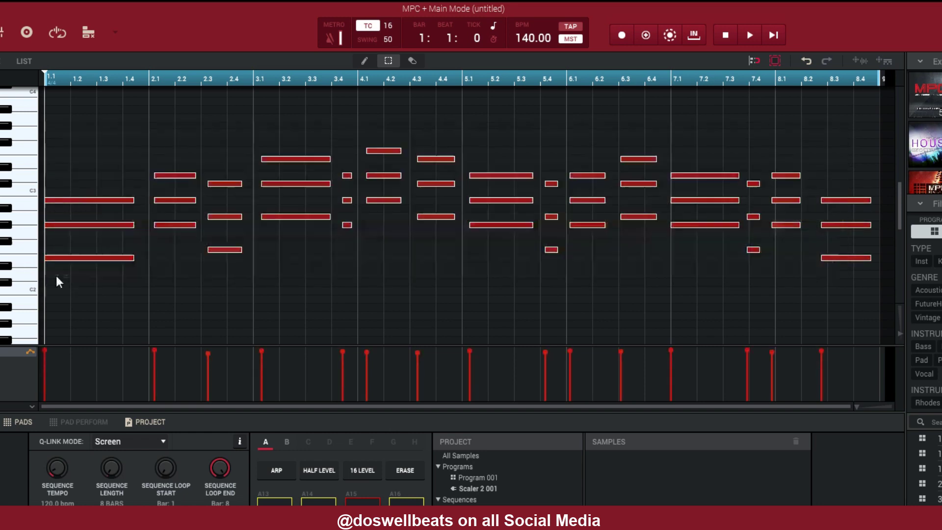
pyautogui.press('e')
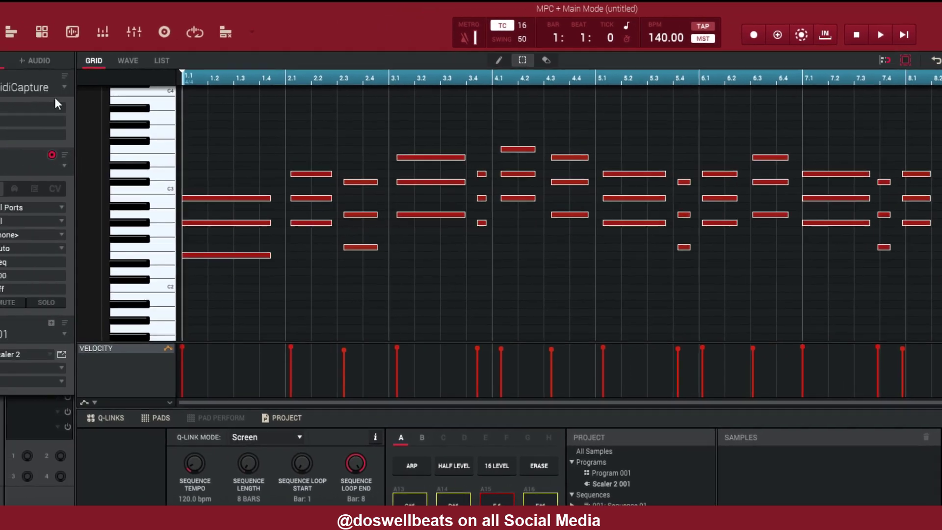
# Switch to Sequence 01 and paste the copied chord notes into Track 01.
pyautogui.click(129, 87)
pyautogui.click(84, 105)
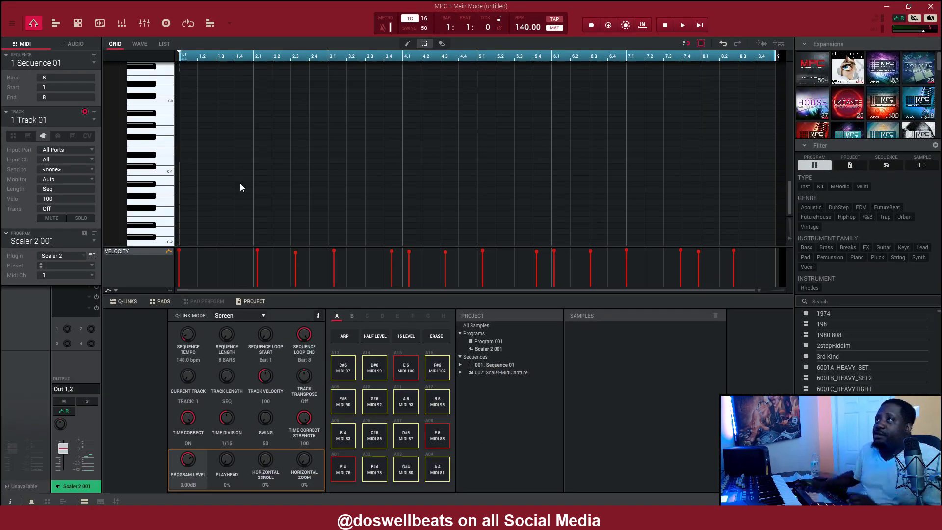
pyautogui.scroll(5, 318, 154)
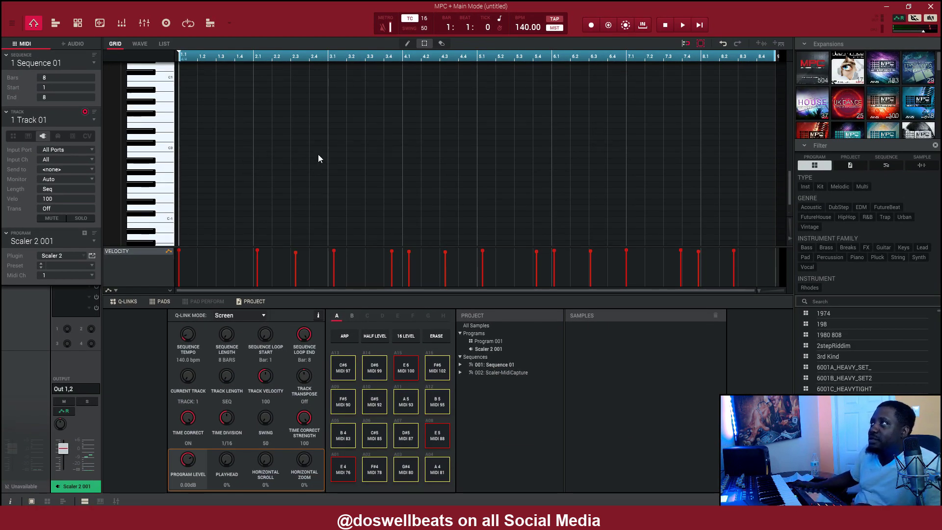
pyautogui.scroll(1, 317, 155)
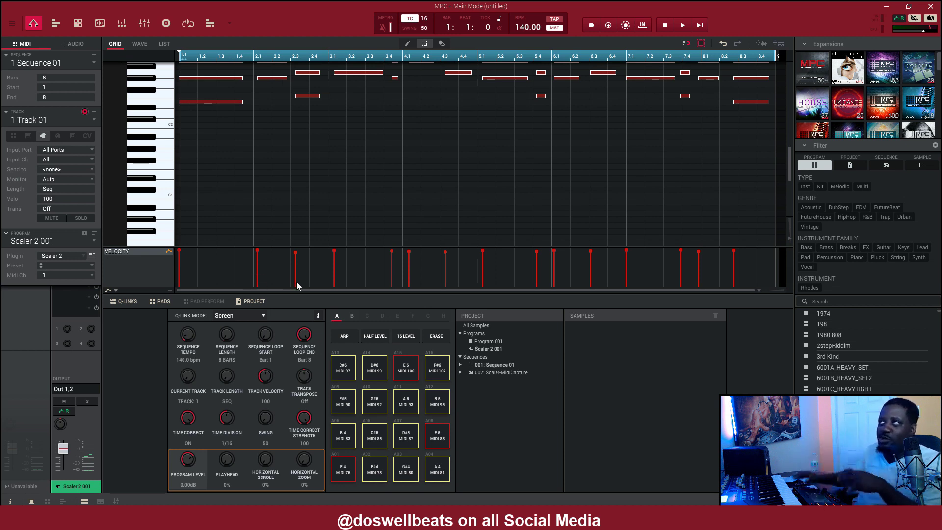
pyautogui.scroll(3, 342, 184)
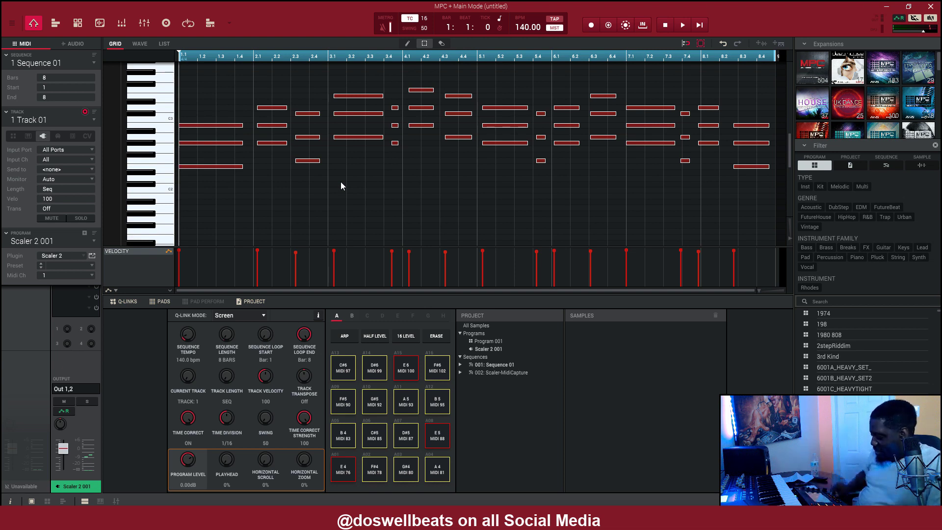
# Play back Sequence 01 to hear the pasted chord progression, and stop playback.
pyautogui.press('space')
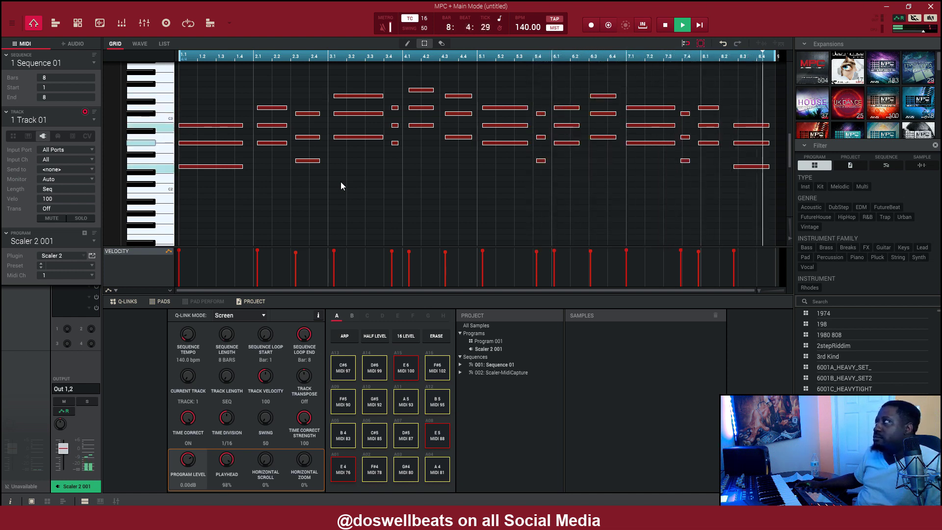
pyautogui.press('space')
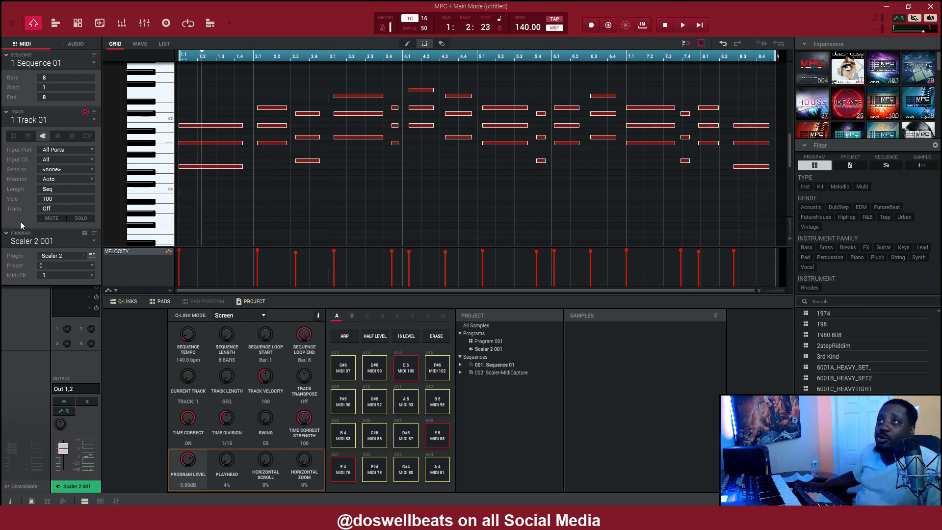
# Assign the KORG TRITON plugin to Track 01 as a new program and play the sequence with it.
pyautogui.click(83, 257)
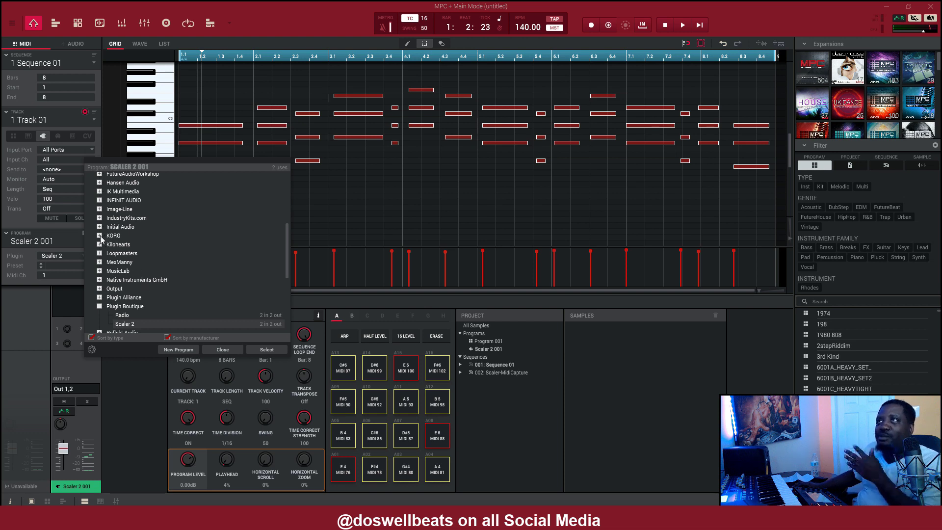
pyautogui.click(100, 236)
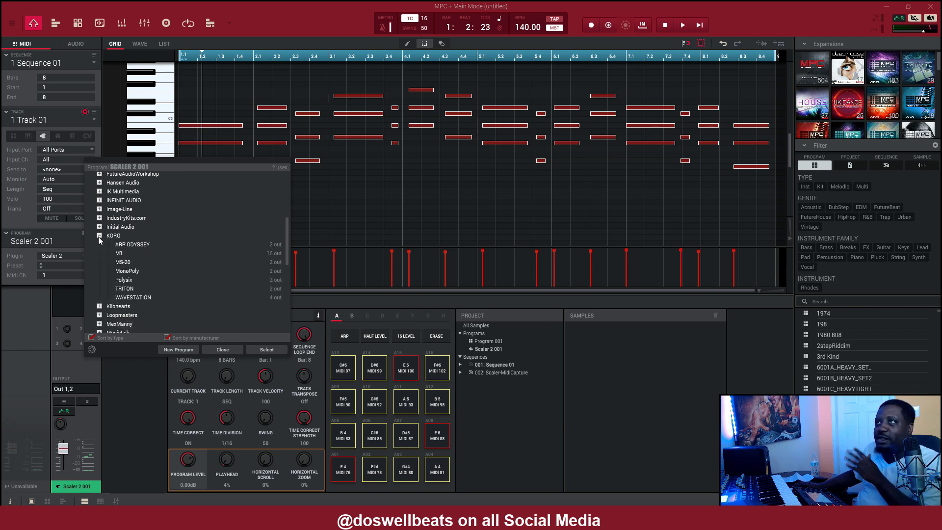
pyautogui.doubleClick(129, 289)
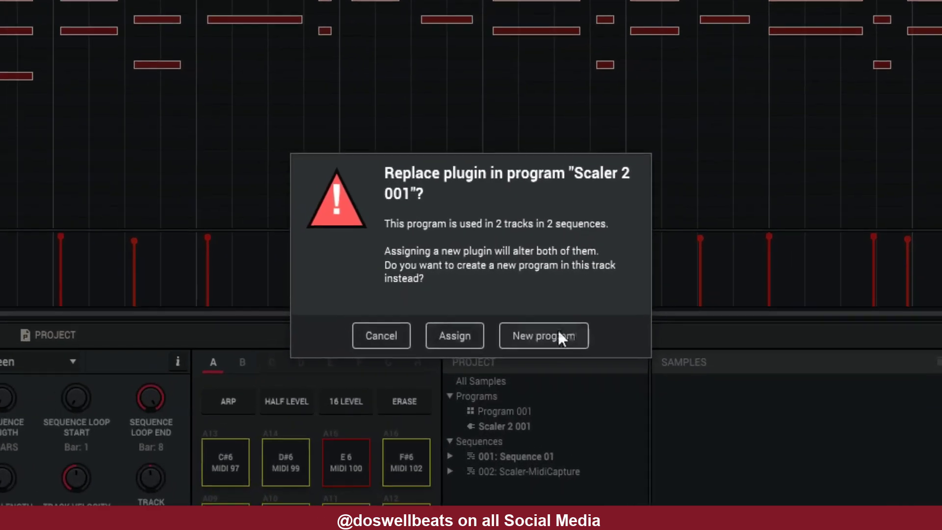
pyautogui.click(547, 339)
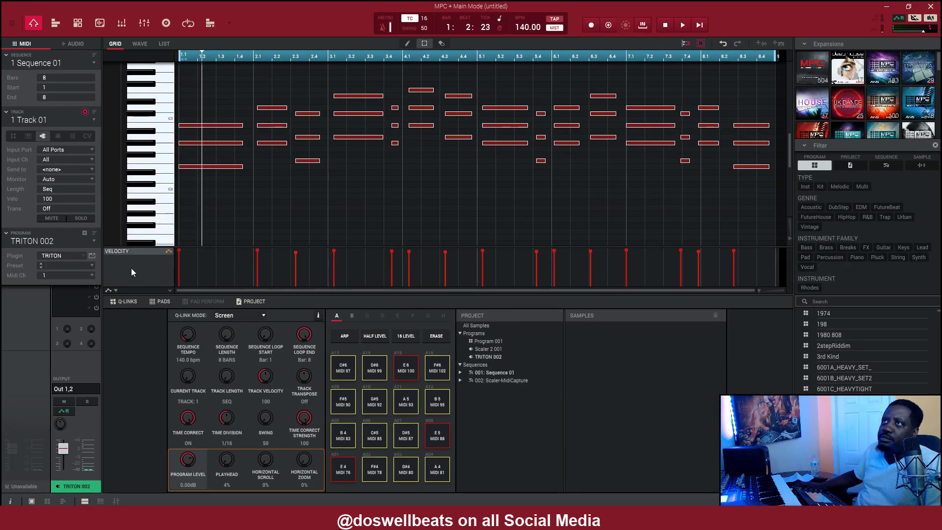
pyautogui.press('space')
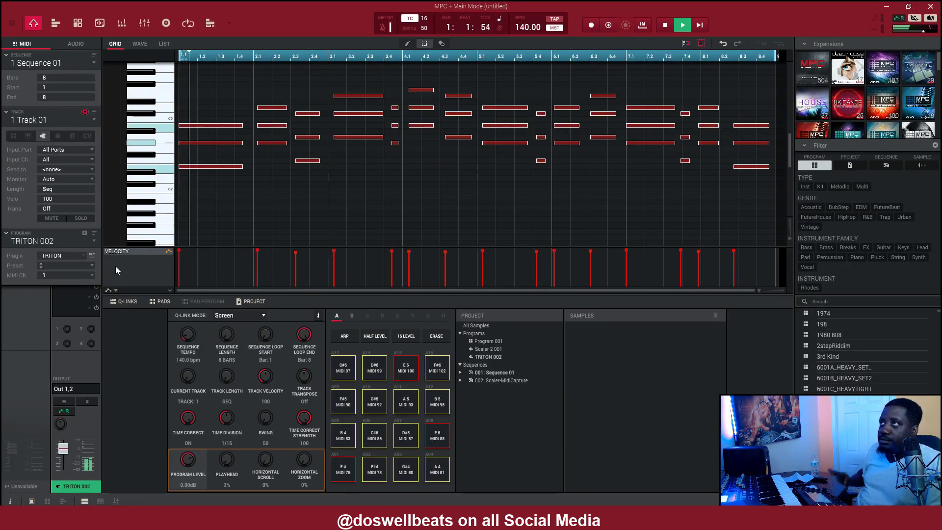
# Open the TRITON plugin window and load the Classic Piano sound from the Keyboard category of its browser.
pyautogui.click(93, 256)
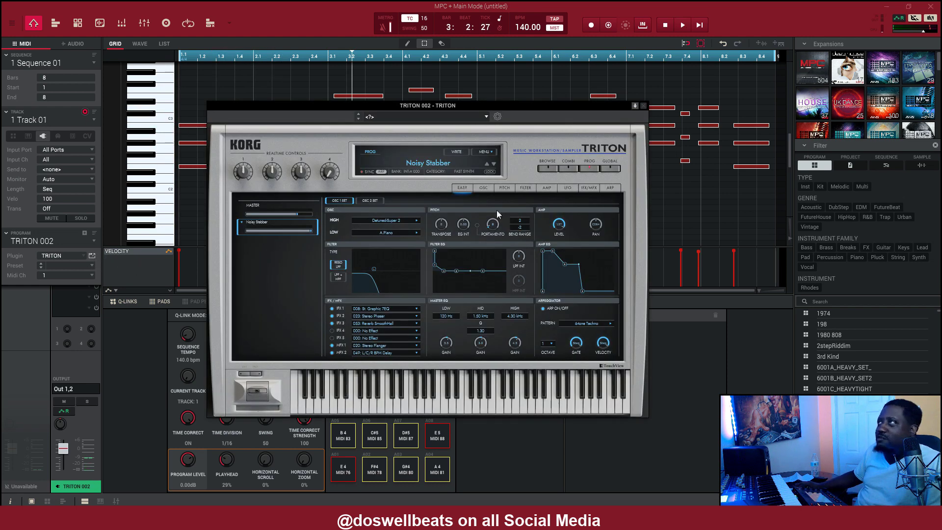
pyautogui.click(548, 169)
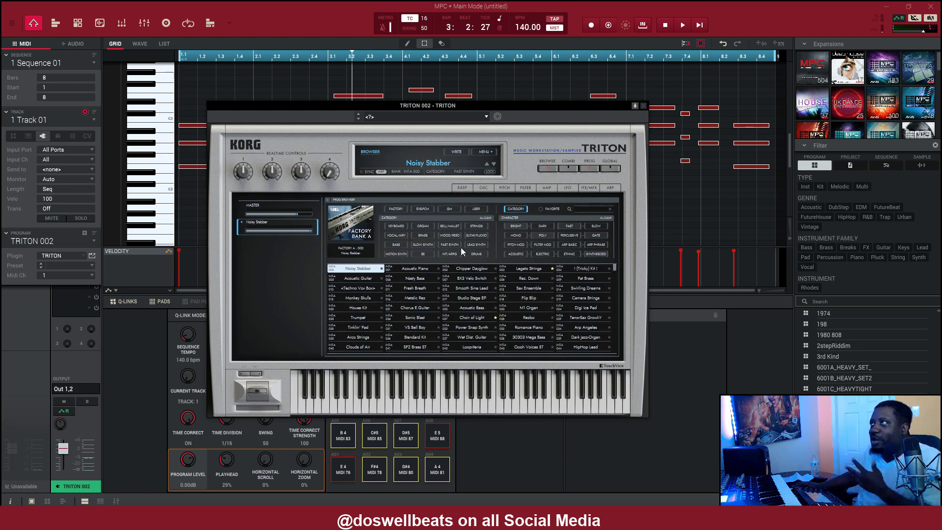
pyautogui.click(438, 300)
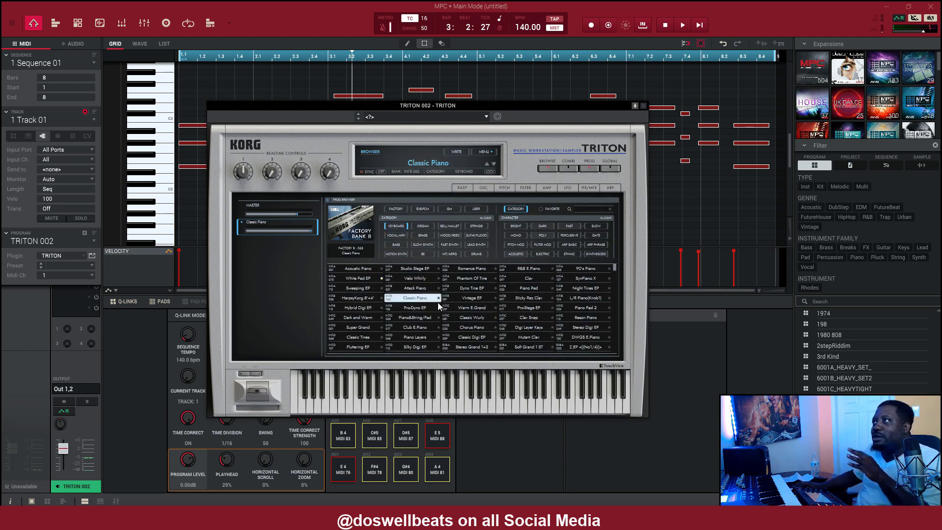
pyautogui.click(424, 298)
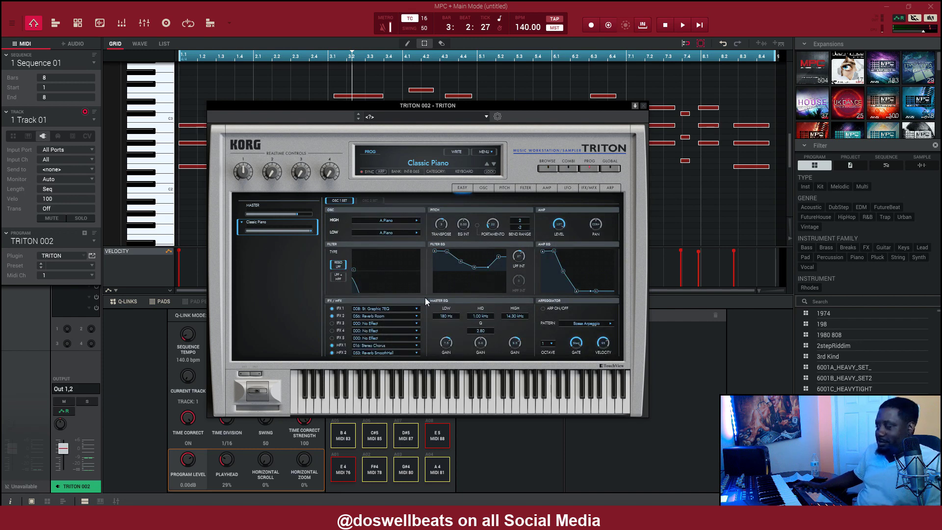
# Play back Sequence 01 with the Classic Piano sound, close the TRITON window and stop playback.
pyautogui.press('space')
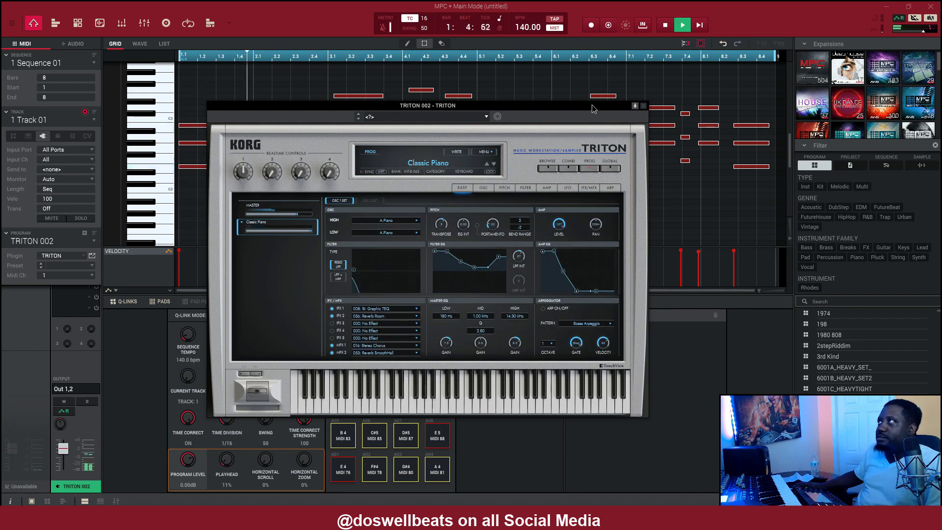
pyautogui.click(643, 106)
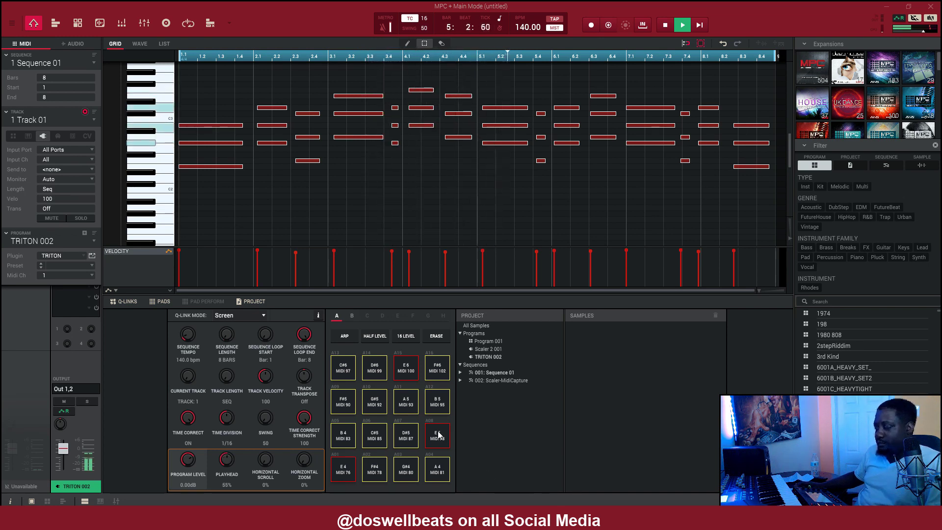
pyautogui.press('space')
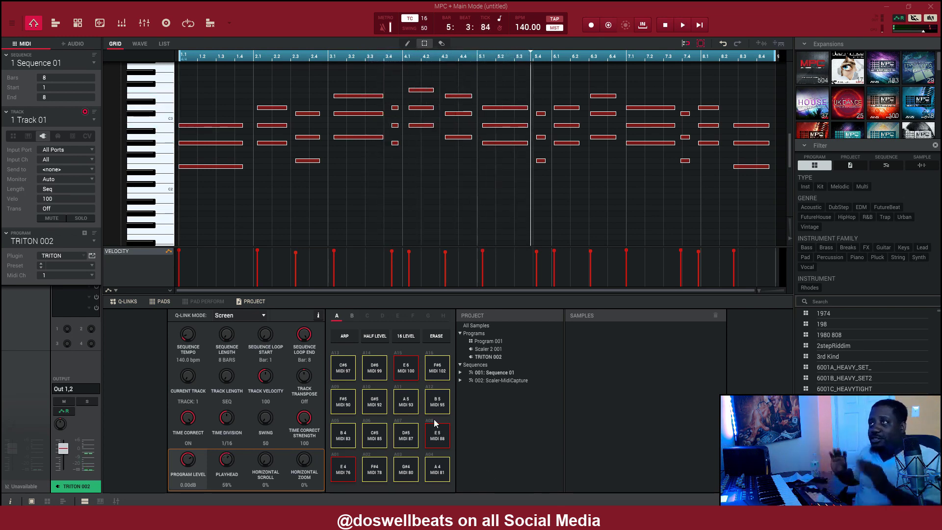
# Switch Track 01's program back to Scaler 2 001 and open the Scaler 2 plugin window, moving it nearer the screen's center.
pyautogui.click(84, 255)
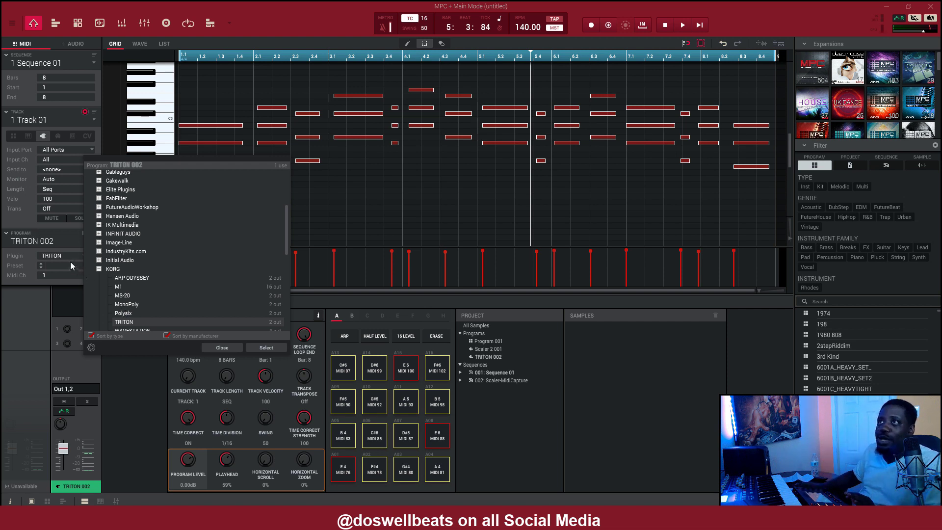
pyautogui.click(235, 348)
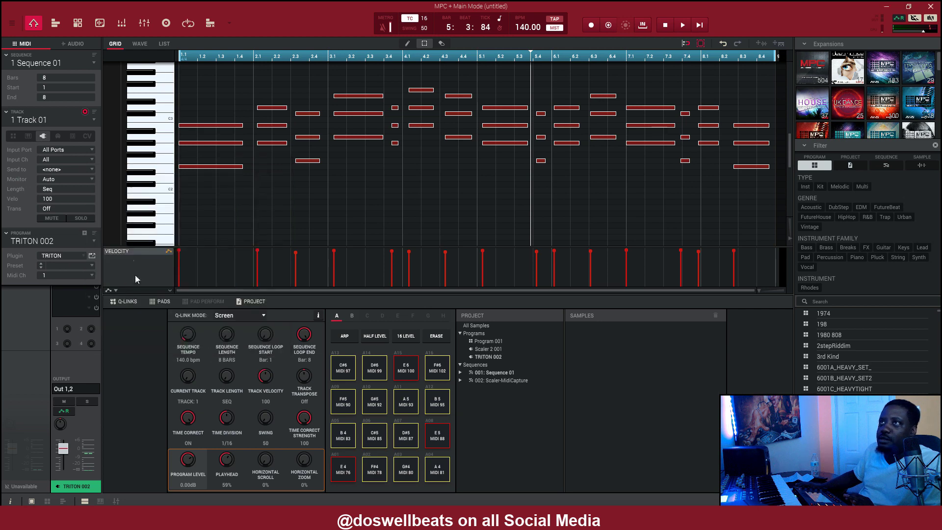
pyautogui.click(93, 242)
pyautogui.click(66, 264)
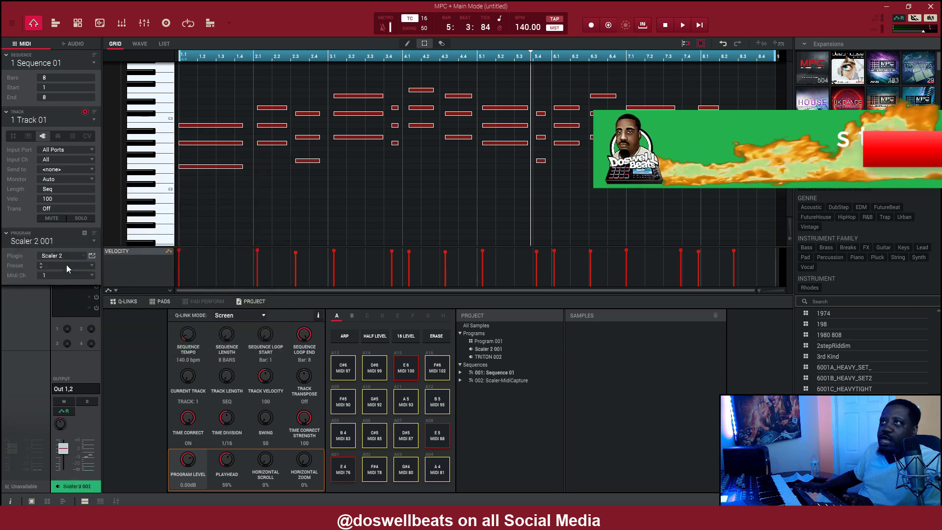
pyautogui.click(92, 256)
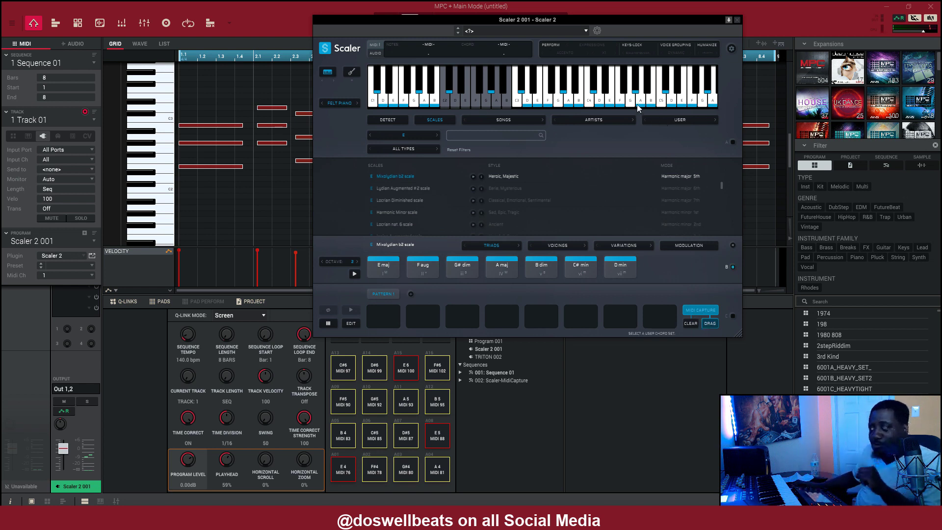
pyautogui.moveTo(583, 21); pyautogui.dragTo(516, 105)
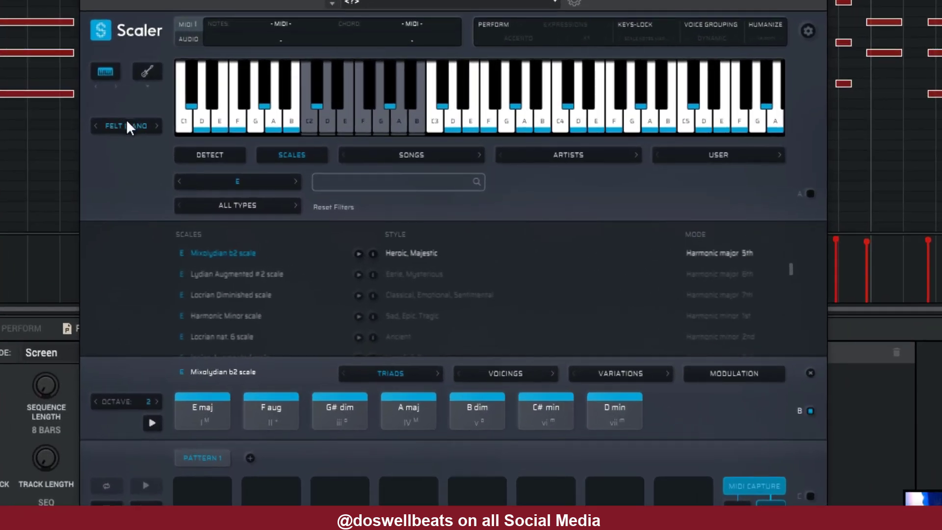
# Change Scaler's instrument sound to Grand Piano and audition the chords of the E Mixolydian b2 scale.
pyautogui.click(124, 125)
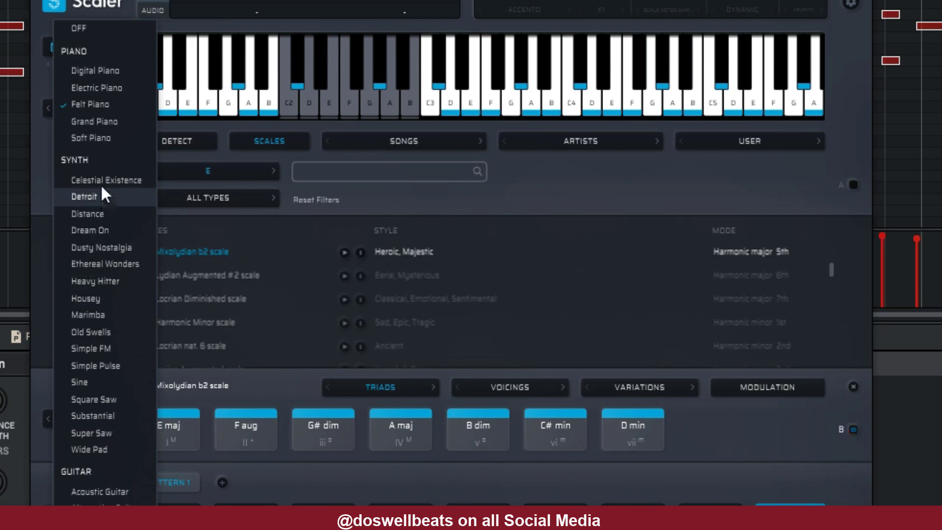
pyautogui.click(113, 128)
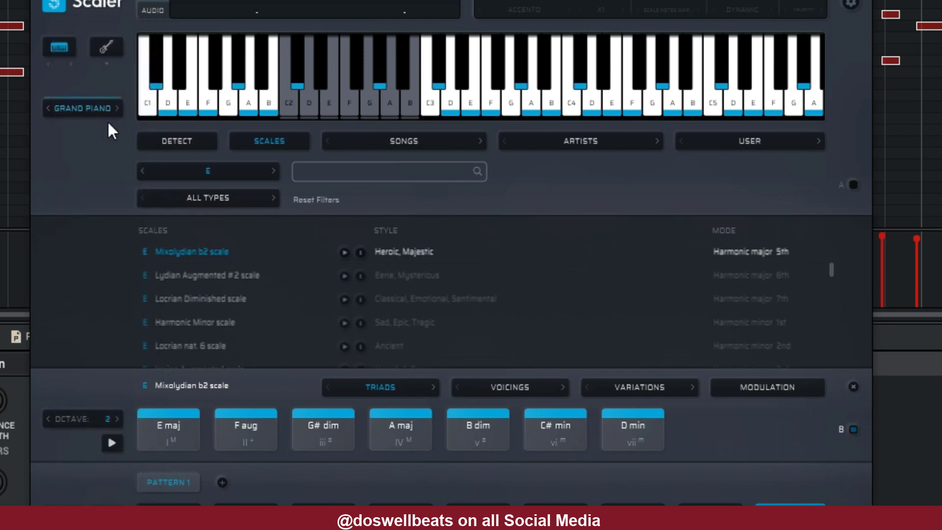
pyautogui.click(114, 442)
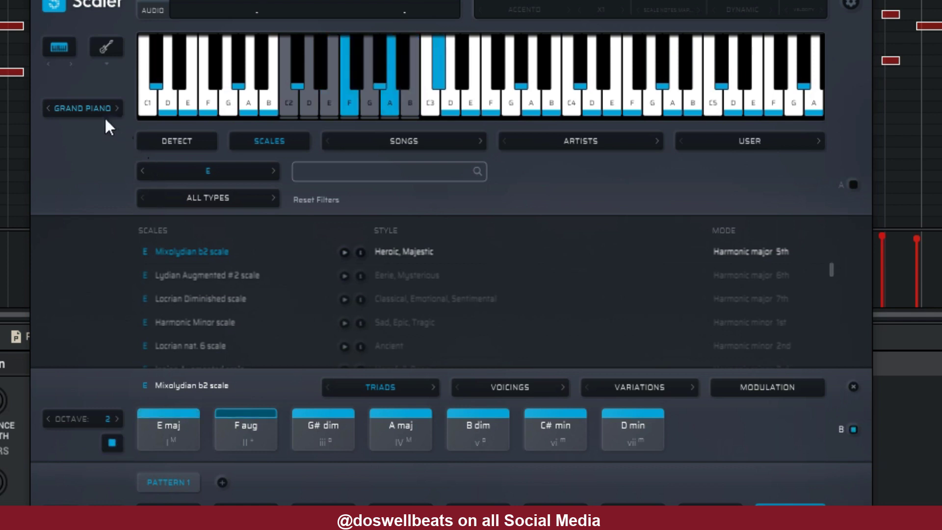
# Change Scaler's instrument sound to the Celestial Existence synth and audition the scale chords with it.
pyautogui.click(86, 110)
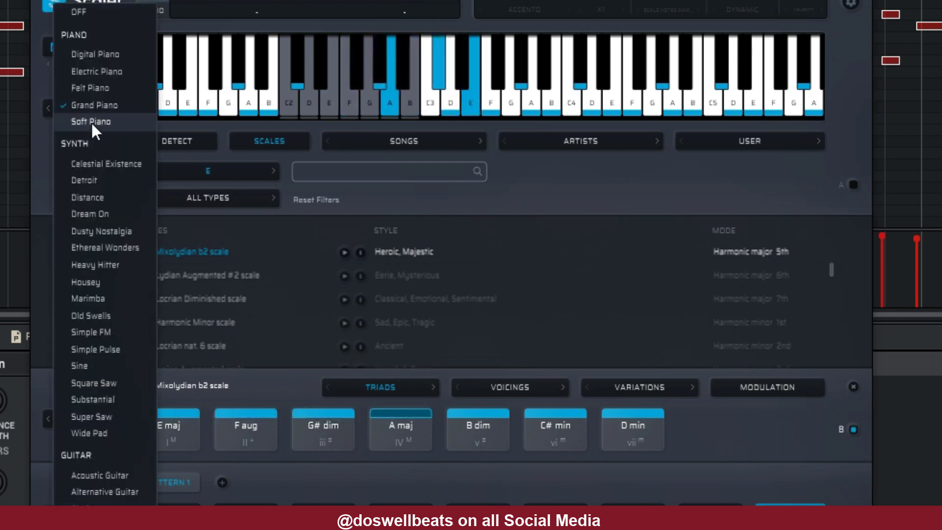
pyautogui.click(97, 165)
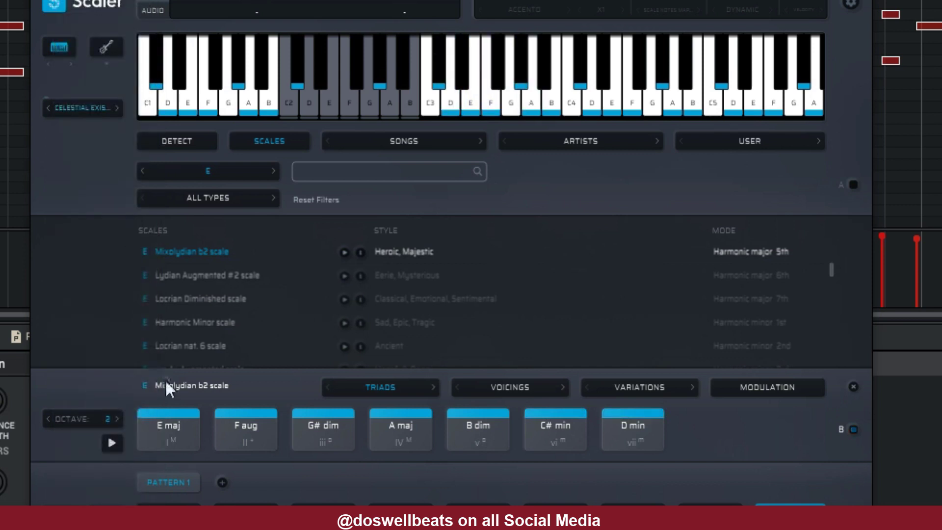
pyautogui.click(109, 439)
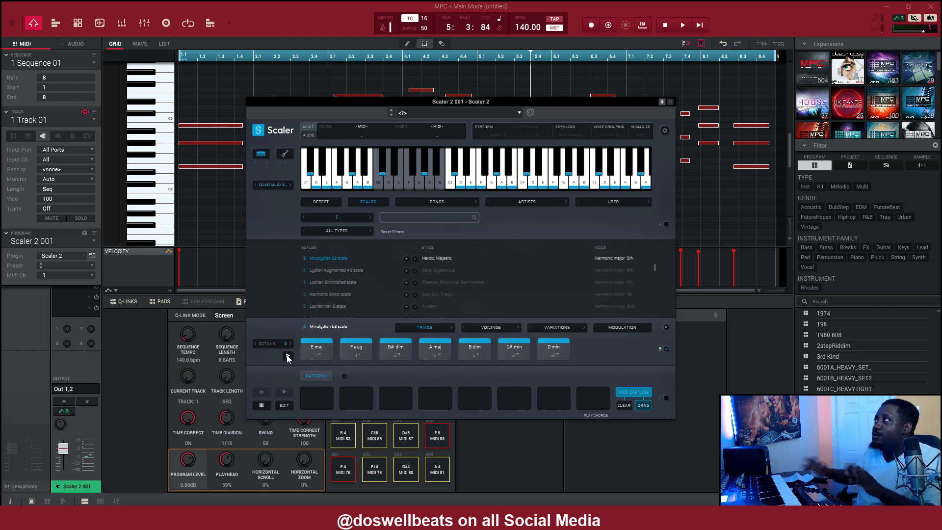
# Enable Scaler's Perform mode and set its expression to the Assai phrase from the Con Amore group.
pyautogui.click(485, 126)
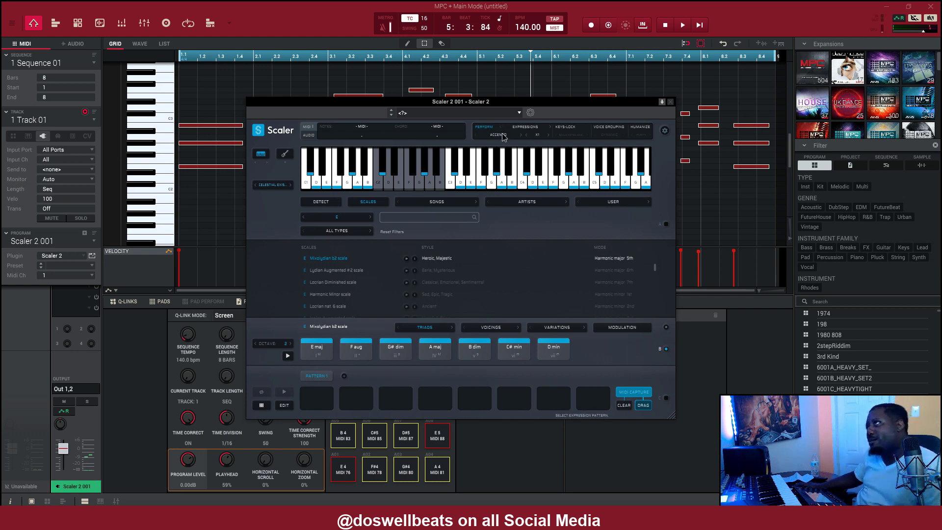
pyautogui.click(498, 135)
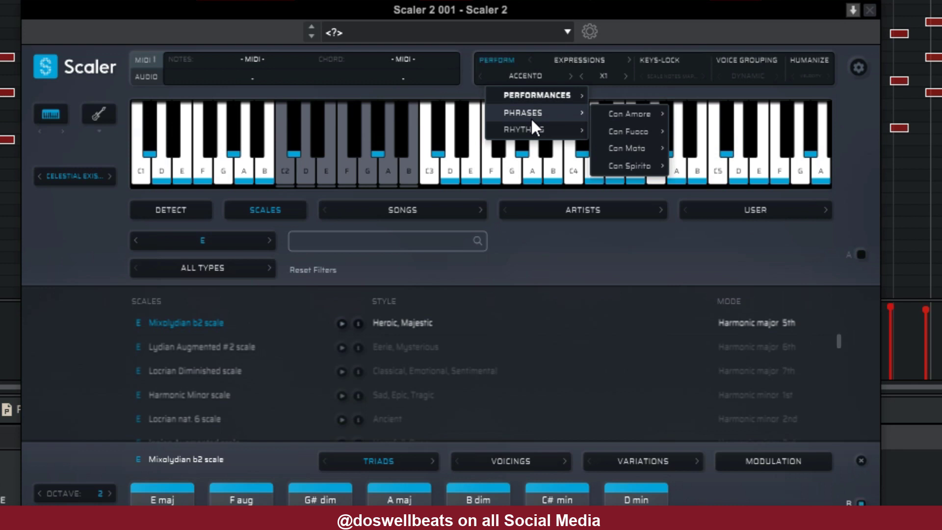
pyautogui.moveTo(625, 116)
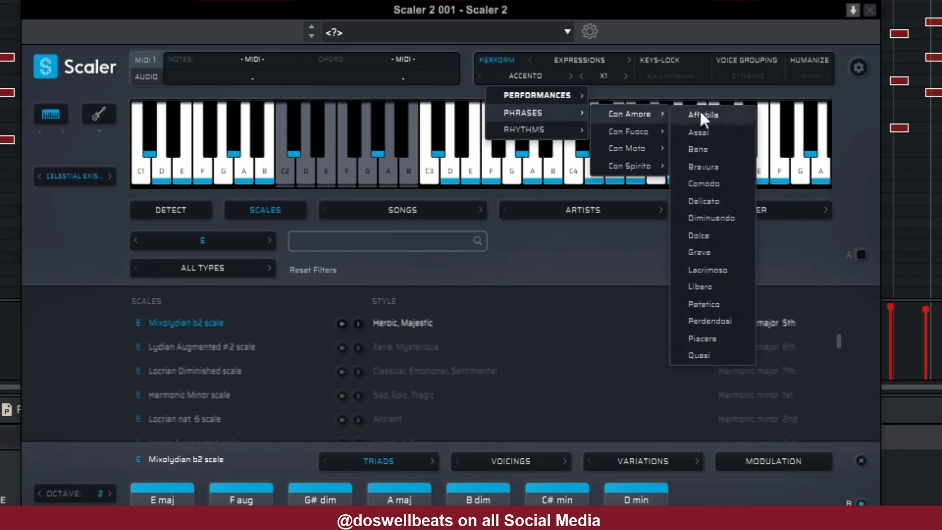
pyautogui.click(712, 139)
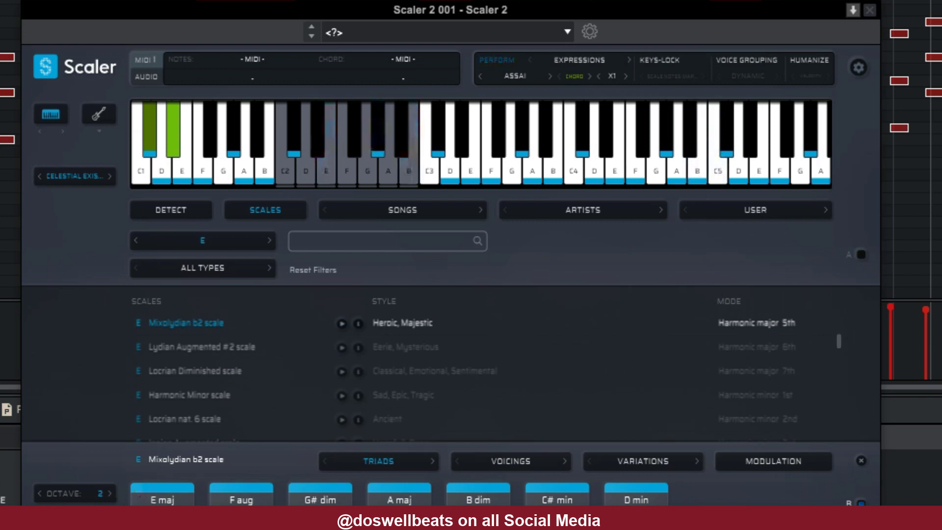